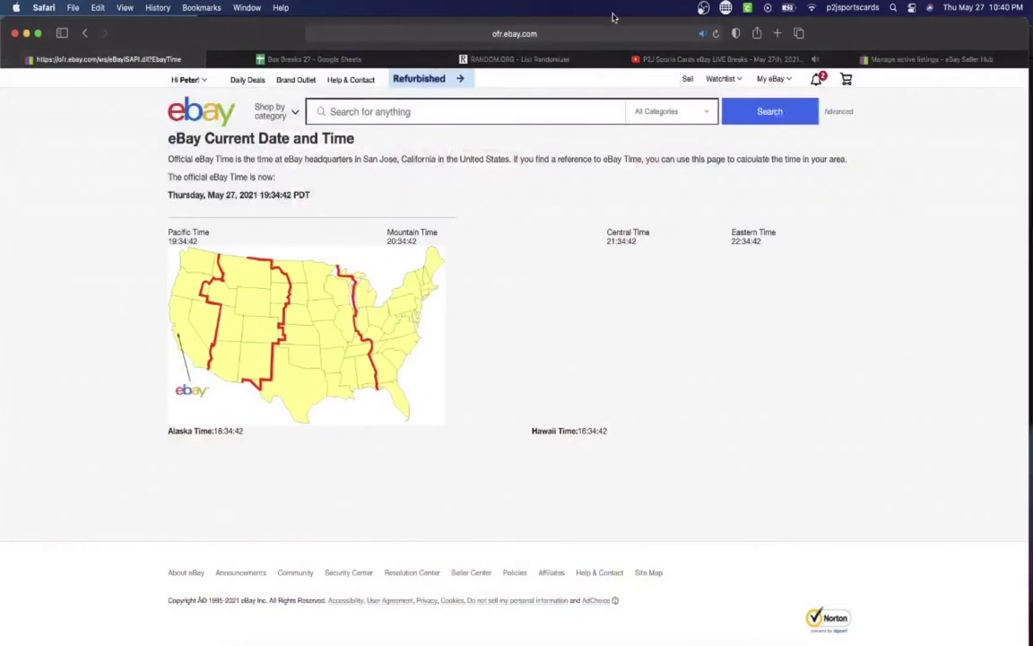
Reload the eBay Current Date and Time page to show the official time, 19:40:50 PDT
{"action": "left_click", "coordinate": [714, 33]}
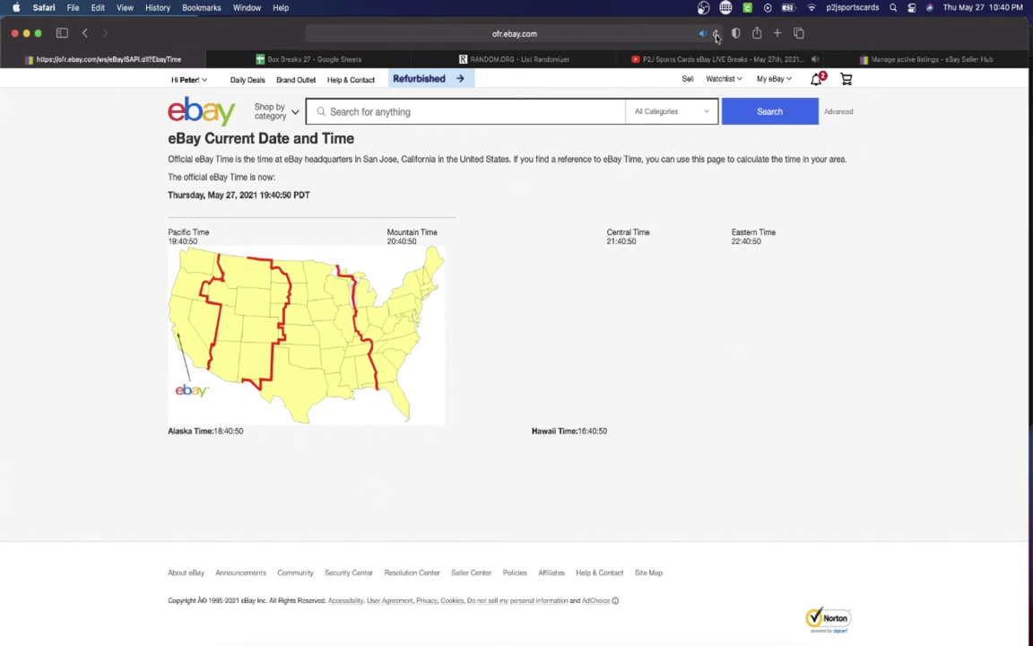
In Box Breaks 27, check the buyer names in column C from C1 down to C30
{"action": "left_click", "coordinate": [348, 59]}
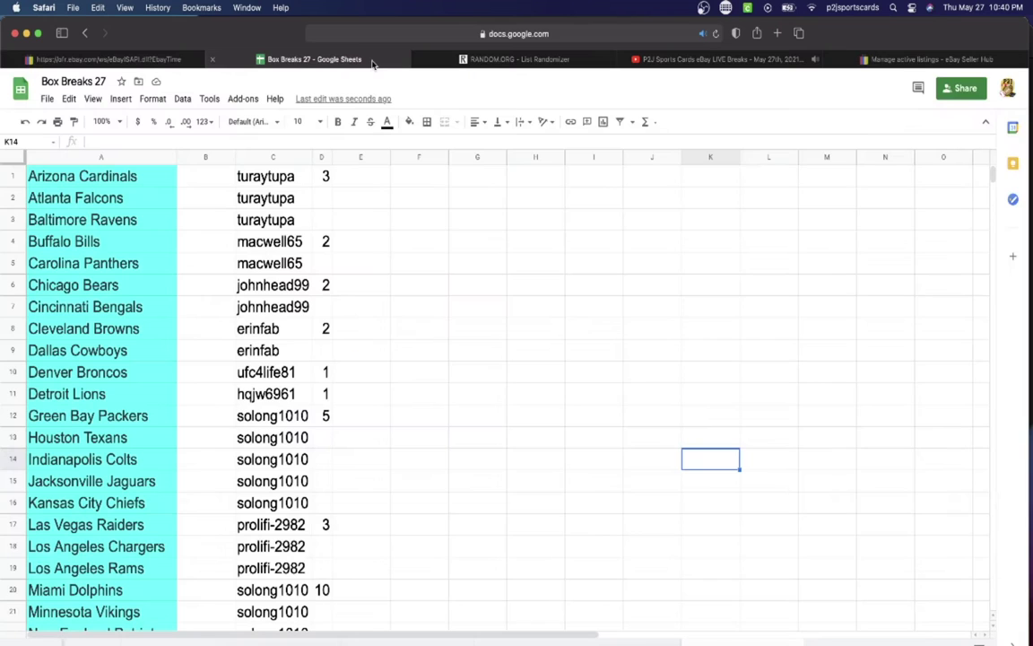
{"action": "left_click", "coordinate": [244, 174]}
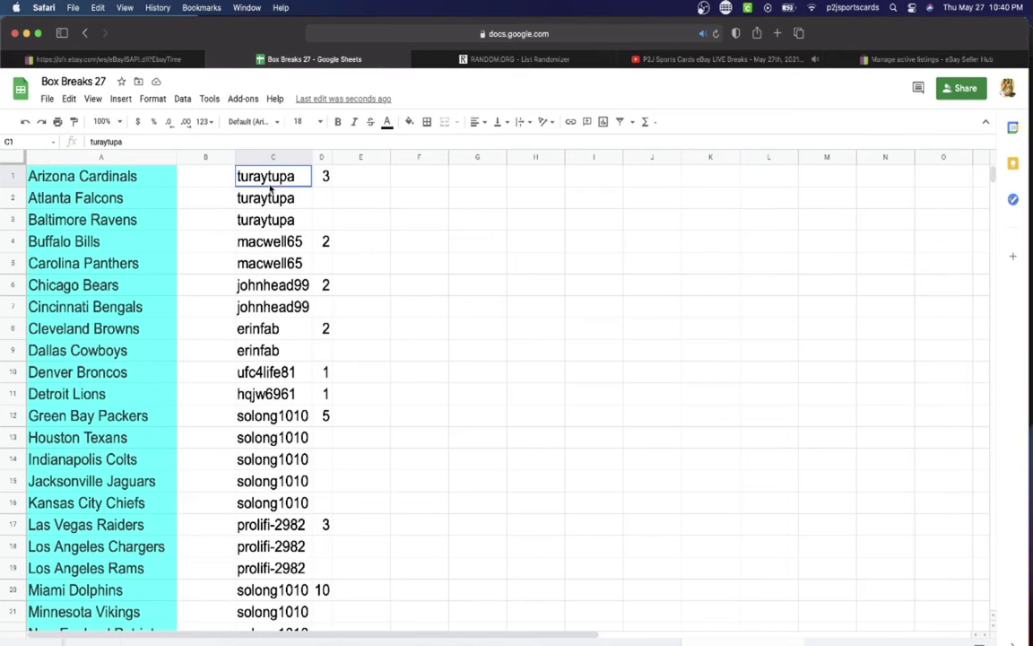
{"action": "left_click", "coordinate": [254, 241]}
{"action": "left_click", "coordinate": [280, 285]}
{"action": "scroll", "coordinate": [283, 269], "scroll_direction": "down", "scroll_amount": 3}
{"action": "left_click", "coordinate": [283, 263]}
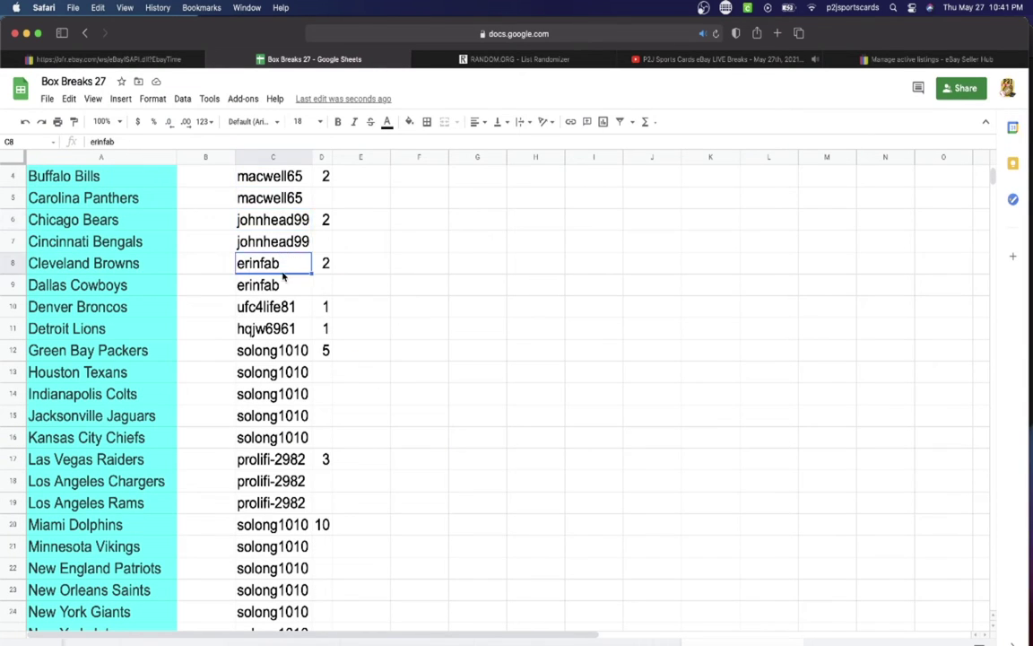
{"action": "scroll", "coordinate": [283, 260], "scroll_direction": "down", "scroll_amount": 2}
{"action": "left_click", "coordinate": [281, 259]}
{"action": "scroll", "coordinate": [280, 244], "scroll_direction": "down", "scroll_amount": 2}
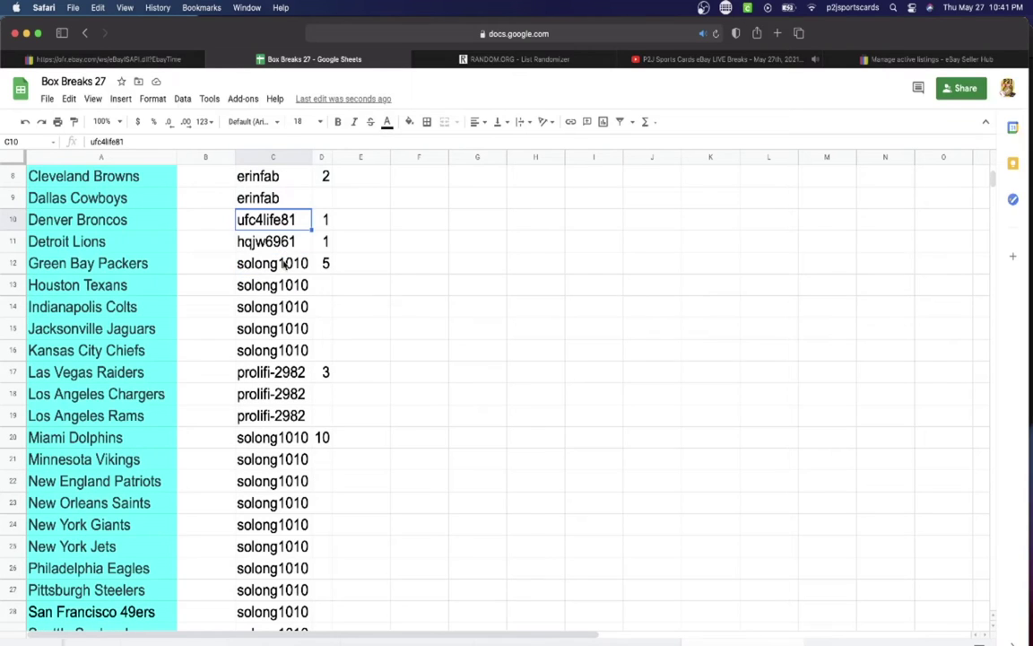
{"action": "left_click", "coordinate": [284, 244]}
{"action": "left_click", "coordinate": [274, 262]}
{"action": "scroll", "coordinate": [285, 269], "scroll_direction": "down", "scroll_amount": 3}
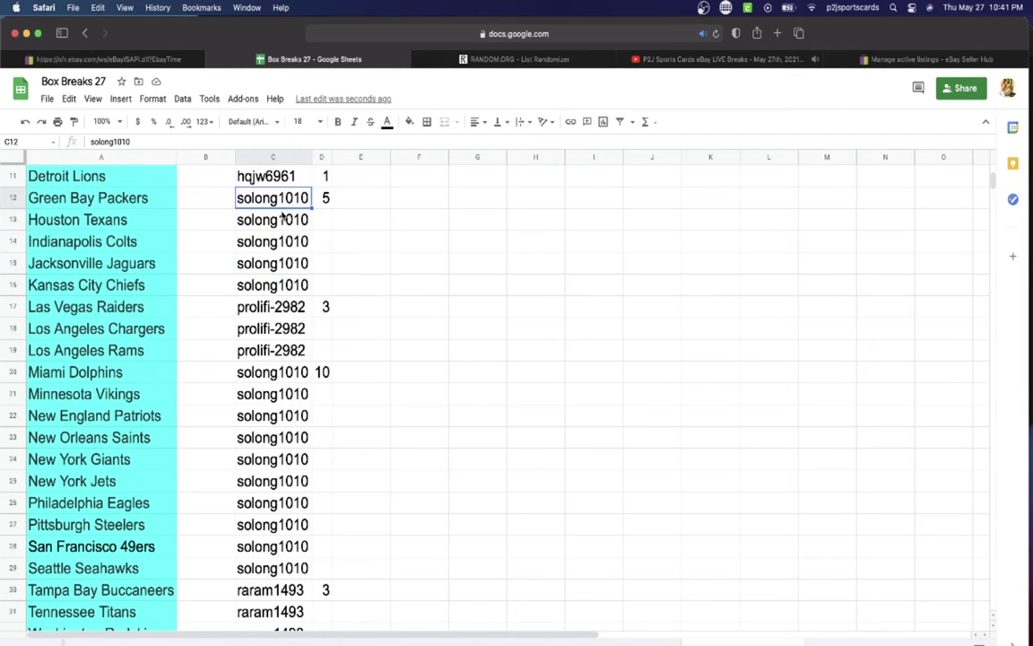
{"action": "left_click", "coordinate": [291, 305]}
{"action": "scroll", "coordinate": [291, 306], "scroll_direction": "down", "scroll_amount": 6}
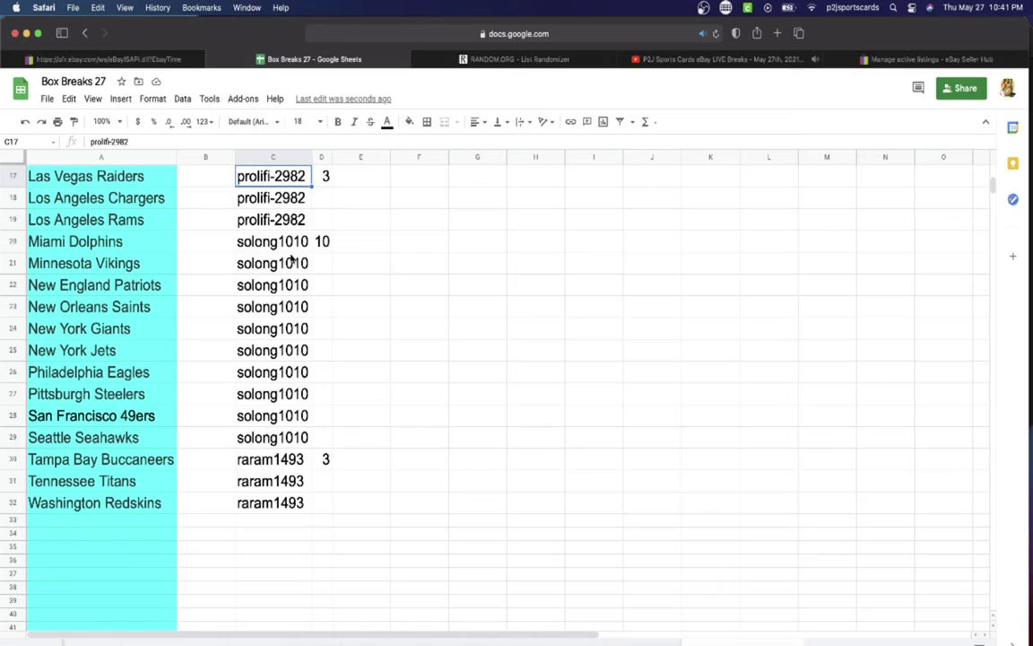
{"action": "left_click", "coordinate": [291, 246]}
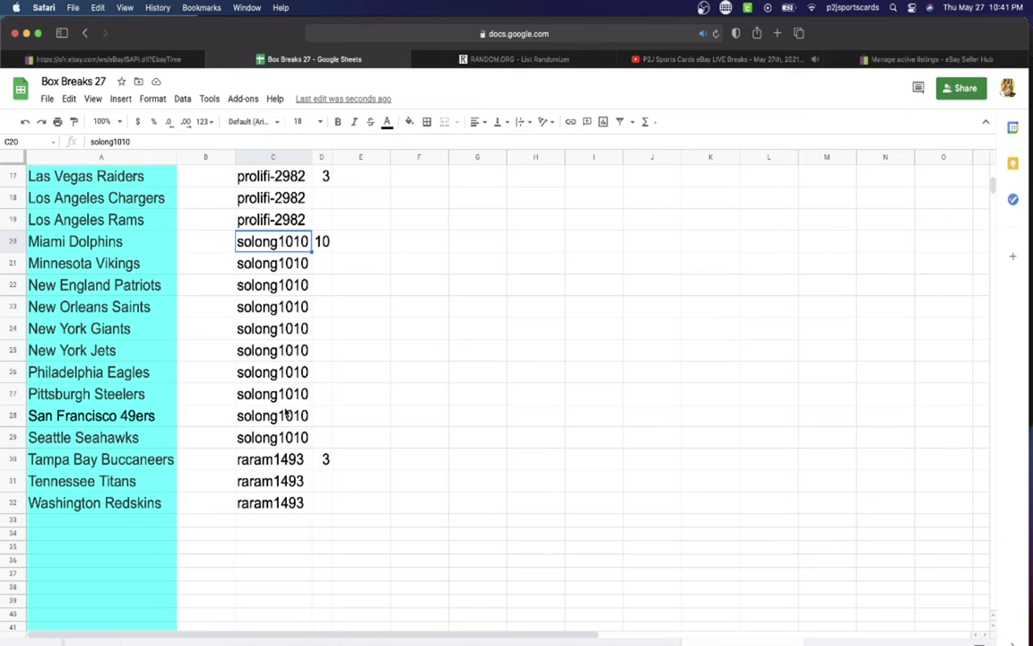
{"action": "left_click", "coordinate": [269, 459]}
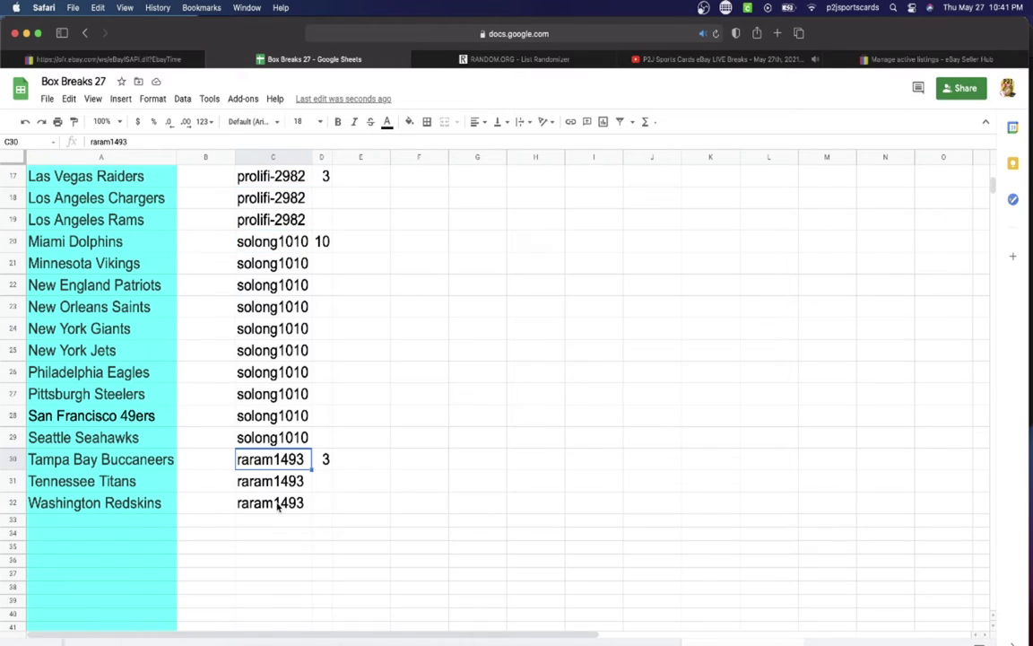
{"action": "scroll", "coordinate": [252, 453], "scroll_direction": "up", "scroll_amount": 15}
Copy all of column C's buyer names and go to the RANDOM.ORG List Randomizer
{"action": "left_click", "coordinate": [272, 156]}
{"action": "key", "text": "super+c"}
{"action": "scroll", "coordinate": [271, 269], "scroll_direction": "down", "scroll_amount": 5}
{"action": "scroll", "coordinate": [272, 269], "scroll_direction": "up", "scroll_amount": 5}
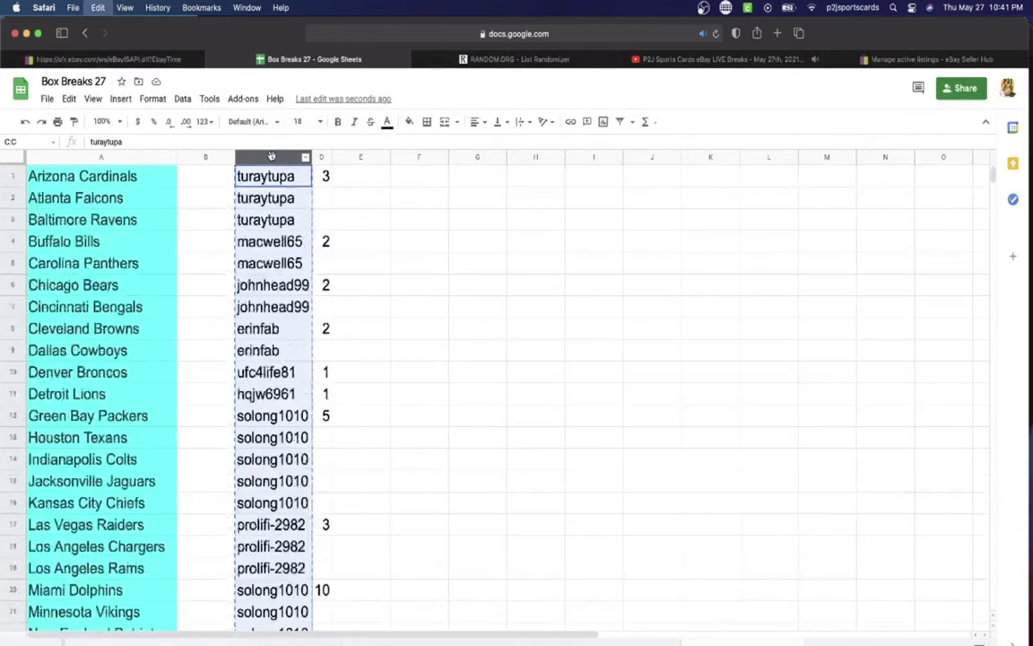
{"action": "left_click", "coordinate": [511, 59]}
Paste the 32 copied buyer names into RANDOM.ORG's list box and randomize them
{"action": "left_click", "coordinate": [410, 337]}
{"action": "key", "text": "super+v"}
{"action": "scroll", "coordinate": [409, 339], "scroll_direction": "up", "scroll_amount": 10}
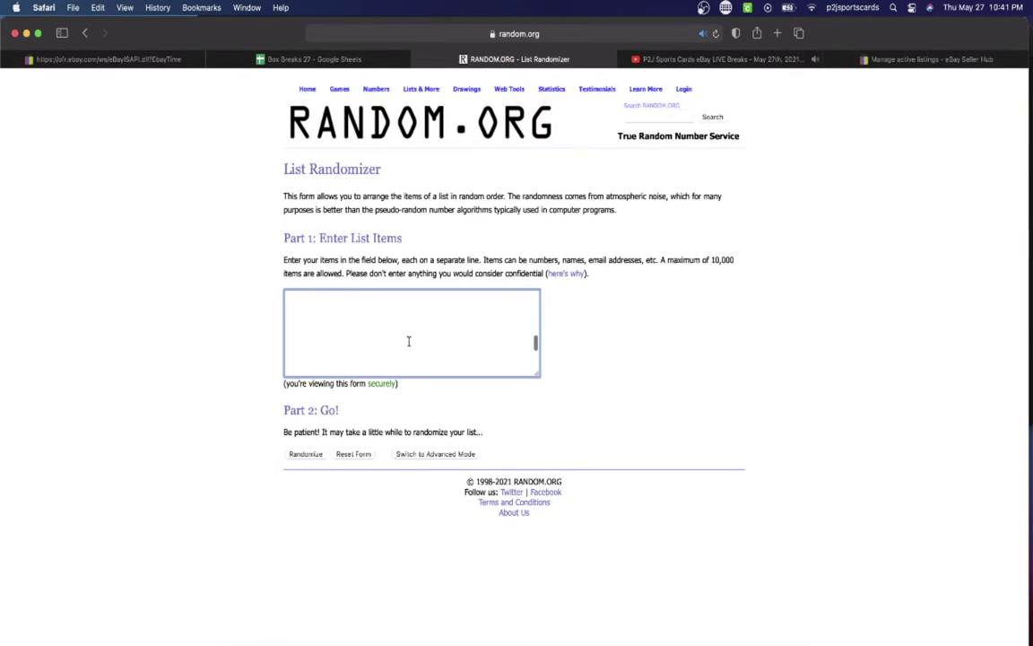
{"action": "scroll", "coordinate": [408, 339], "scroll_direction": "down", "scroll_amount": 15}
{"action": "left_click", "coordinate": [305, 455]}
Reshuffle the list six more times and select the final 32-name order
{"action": "left_click", "coordinate": [298, 610]}
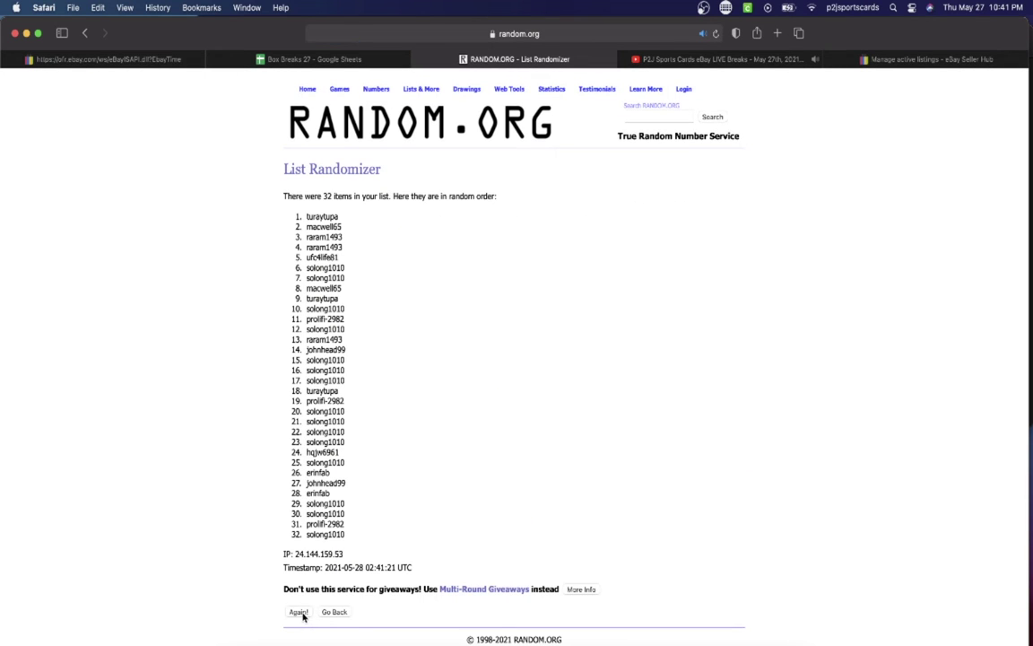
{"action": "left_click", "coordinate": [294, 584]}
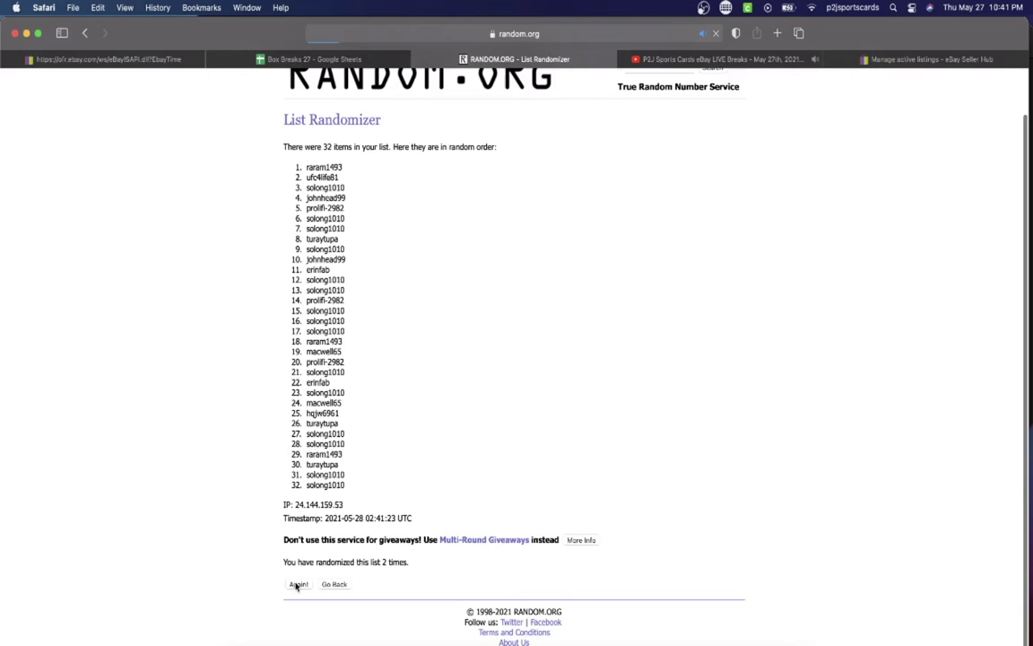
{"action": "left_click", "coordinate": [296, 633]}
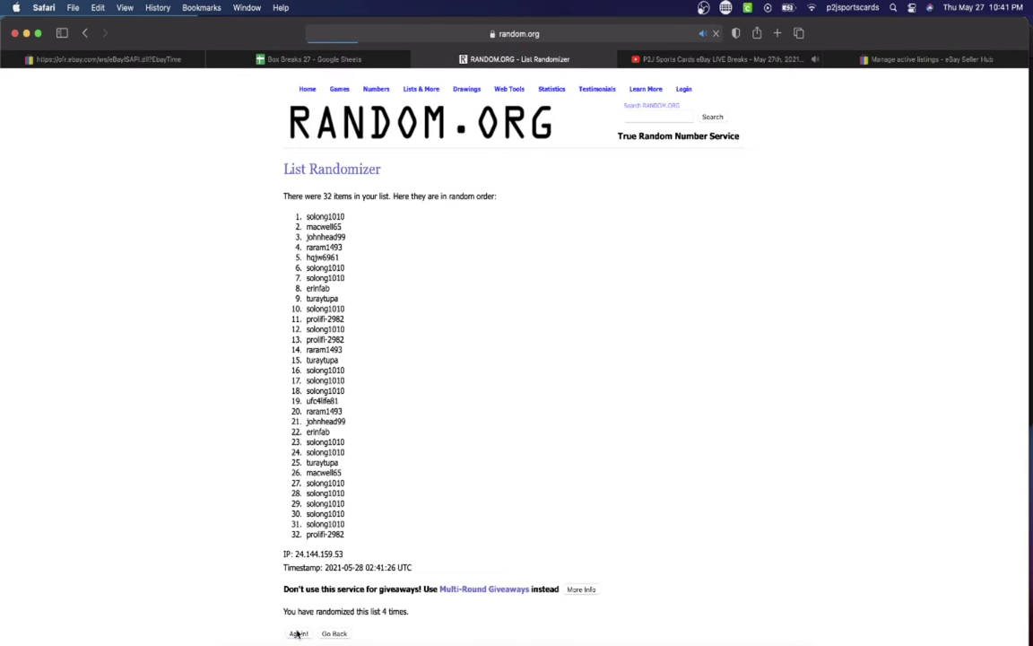
{"action": "left_click", "coordinate": [297, 633]}
{"action": "left_click", "coordinate": [298, 633]}
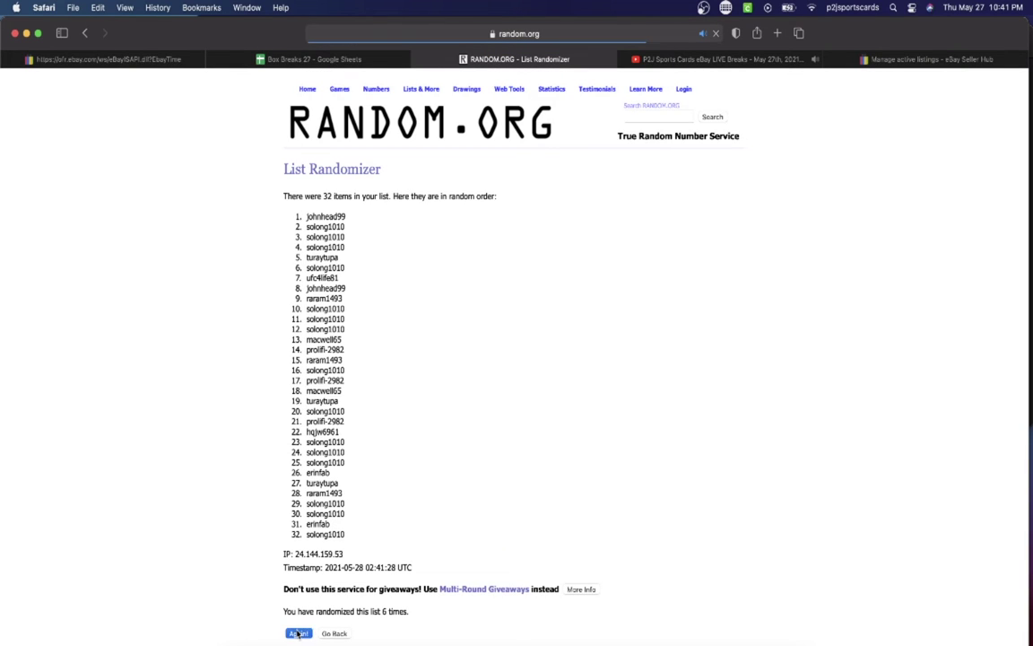
{"action": "left_click", "coordinate": [298, 633]}
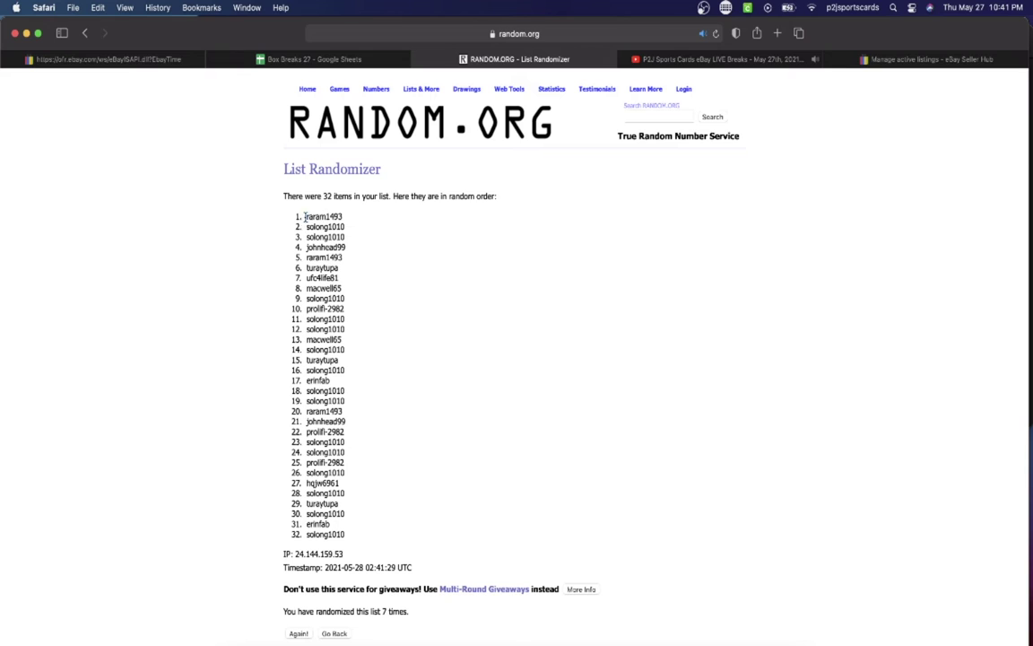
{"action": "left_click_drag", "start_coordinate": [305, 214], "coordinate": [393, 530]}
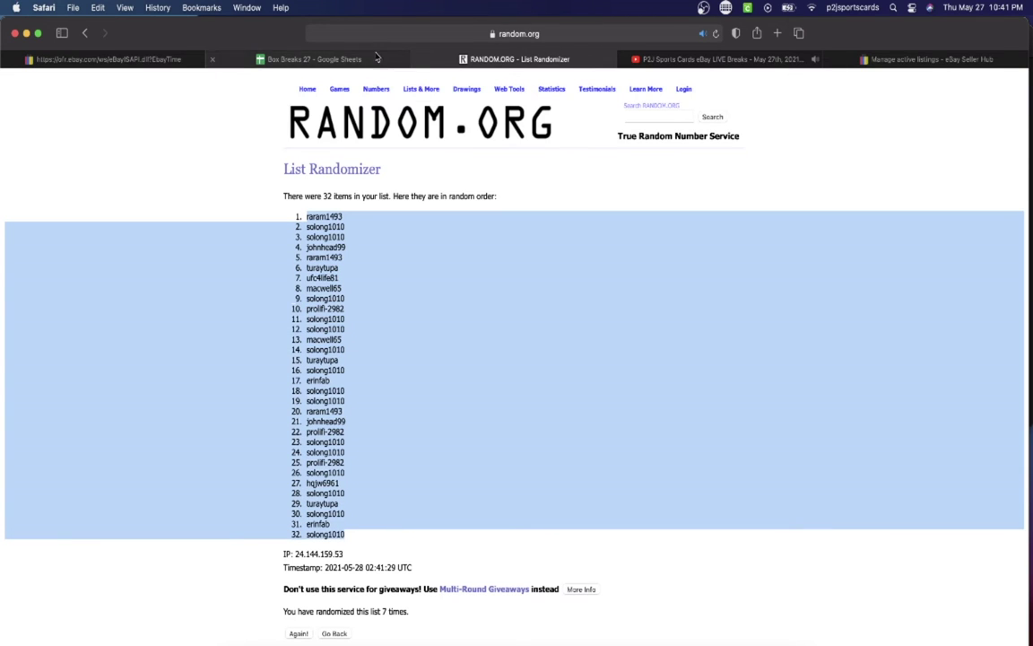
{"action": "left_click", "coordinate": [334, 57]}
Paste the randomized names starting at B1, set them to font size 18, and auto-fit column B
{"action": "left_click", "coordinate": [217, 172]}
{"action": "key", "text": "super+v"}
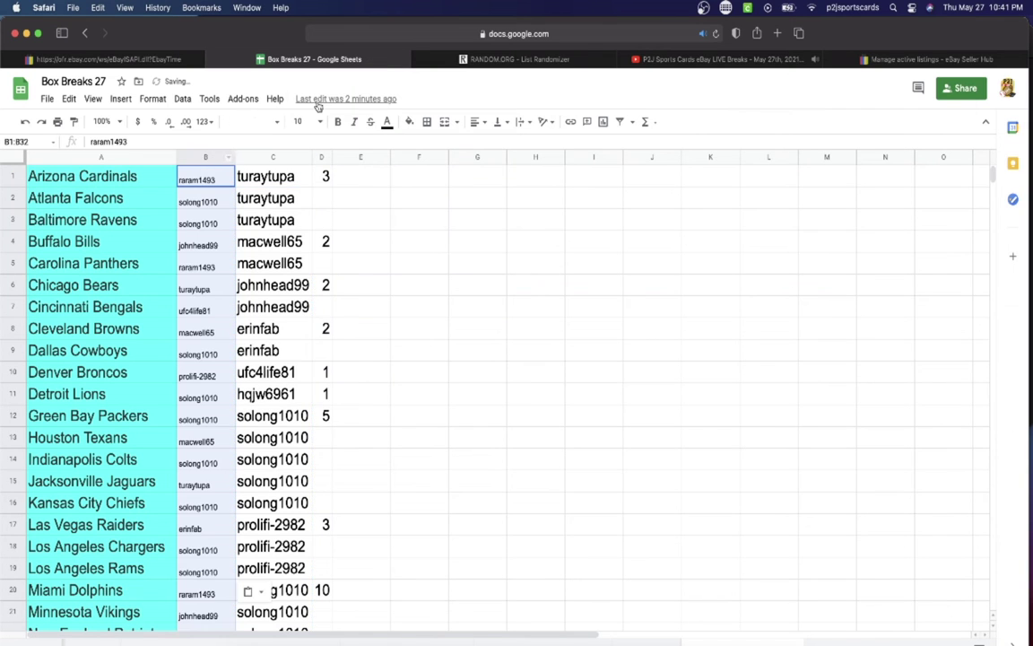
{"action": "left_click", "coordinate": [301, 121]}
{"action": "left_click", "coordinate": [304, 309]}
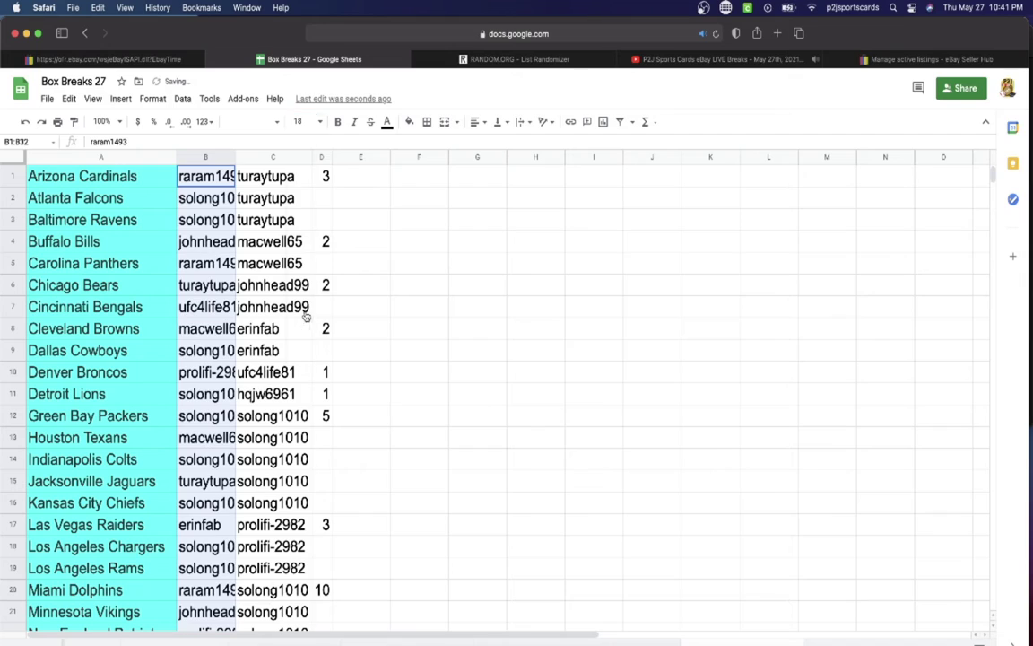
{"action": "double_click", "coordinate": [235, 157]}
{"action": "scroll", "coordinate": [233, 171], "scroll_direction": "down", "scroll_amount": 8}
{"action": "scroll", "coordinate": [233, 170], "scroll_direction": "up", "scroll_amount": 8}
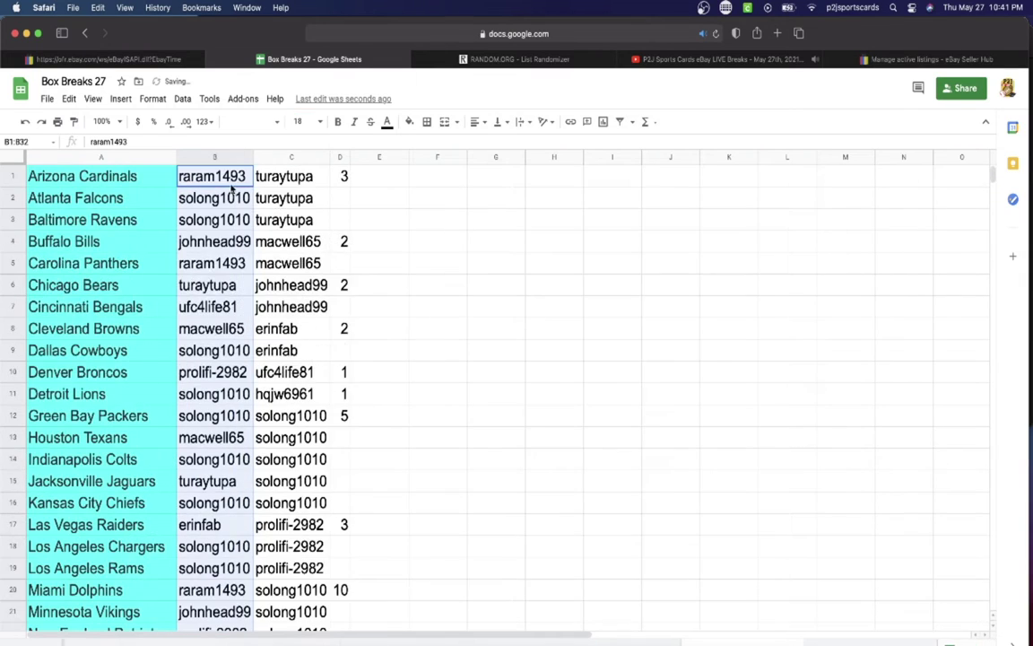
Review each team's assigned buyer down column B through the Washington Redskins in row 32
{"action": "key", "text": "Down"}
{"action": "key", "text": "Down"}
{"action": "key", "text": "Down"}
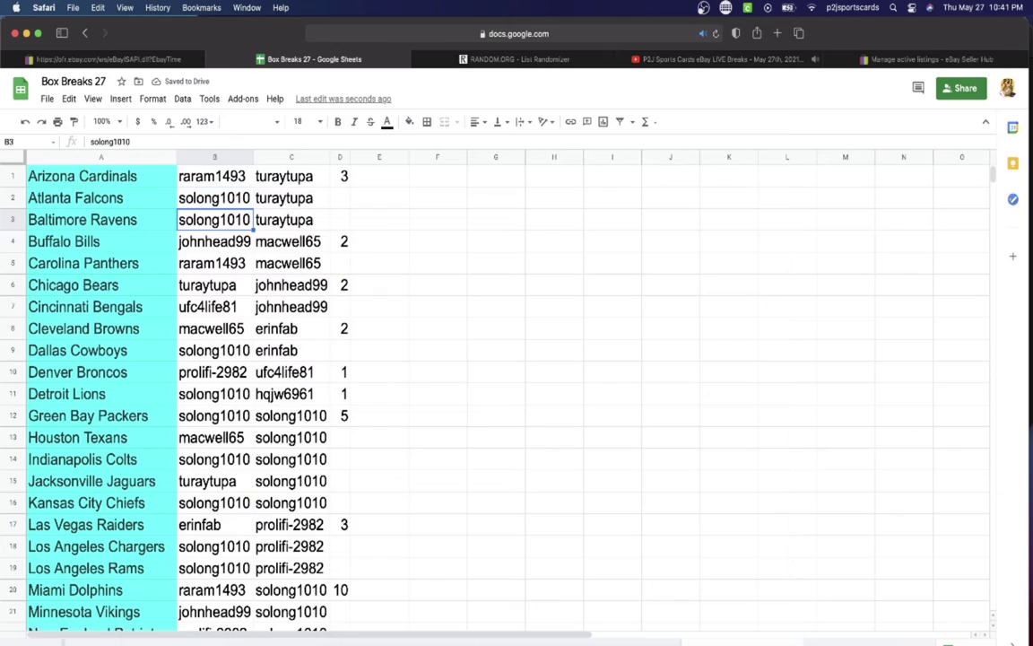
{"action": "key", "text": "Down"}
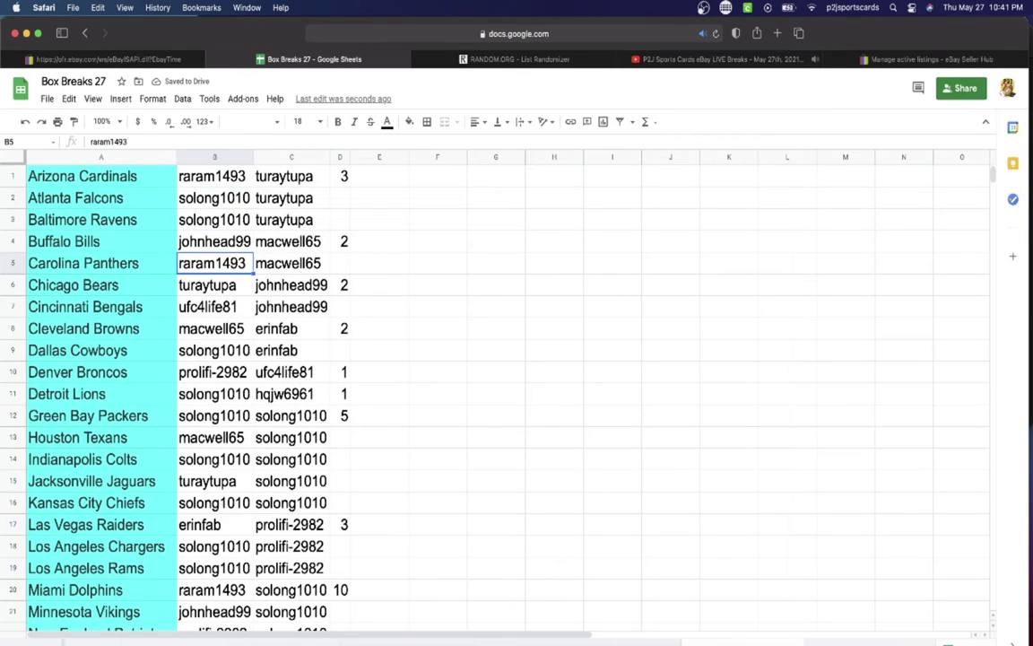
{"action": "key", "text": "Down"}
{"action": "key", "text": "Down"}
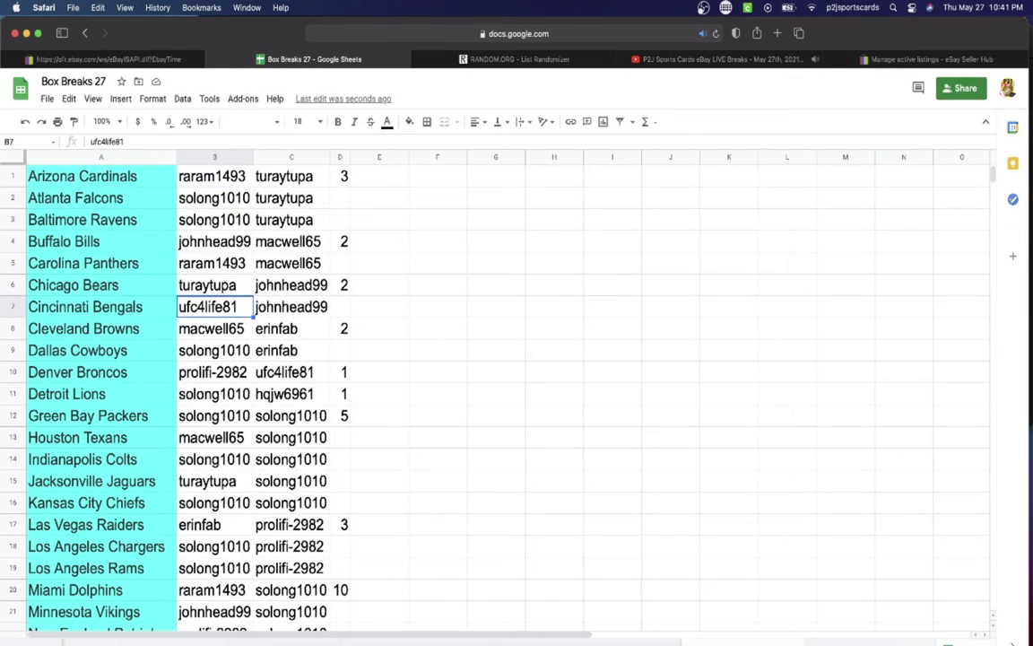
{"action": "key", "text": "Down"}
{"action": "key", "text": "Down"}
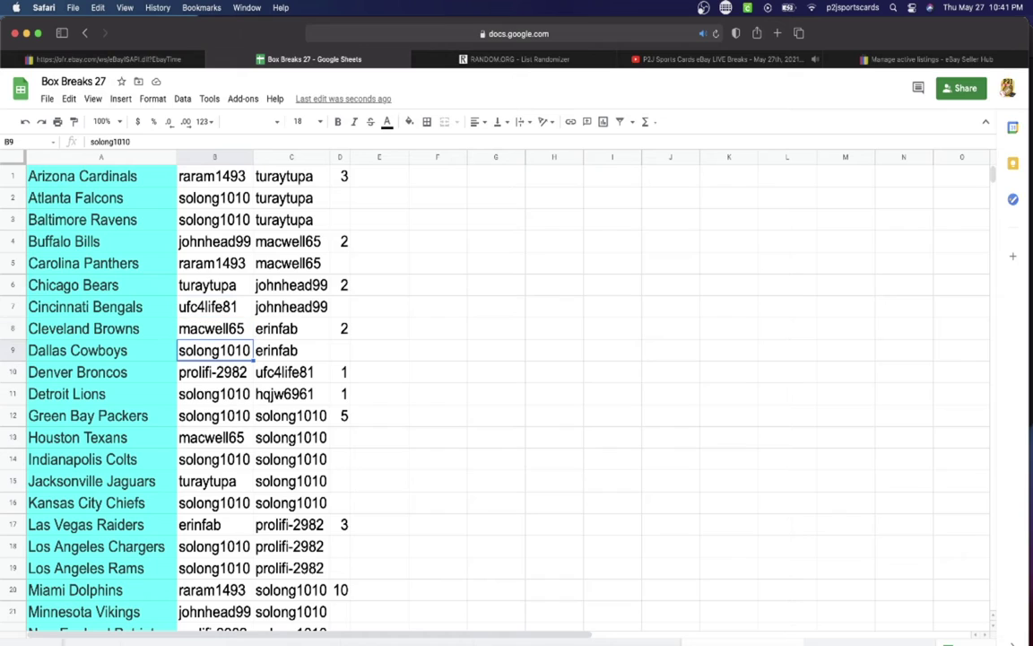
{"action": "key", "text": "Down"}
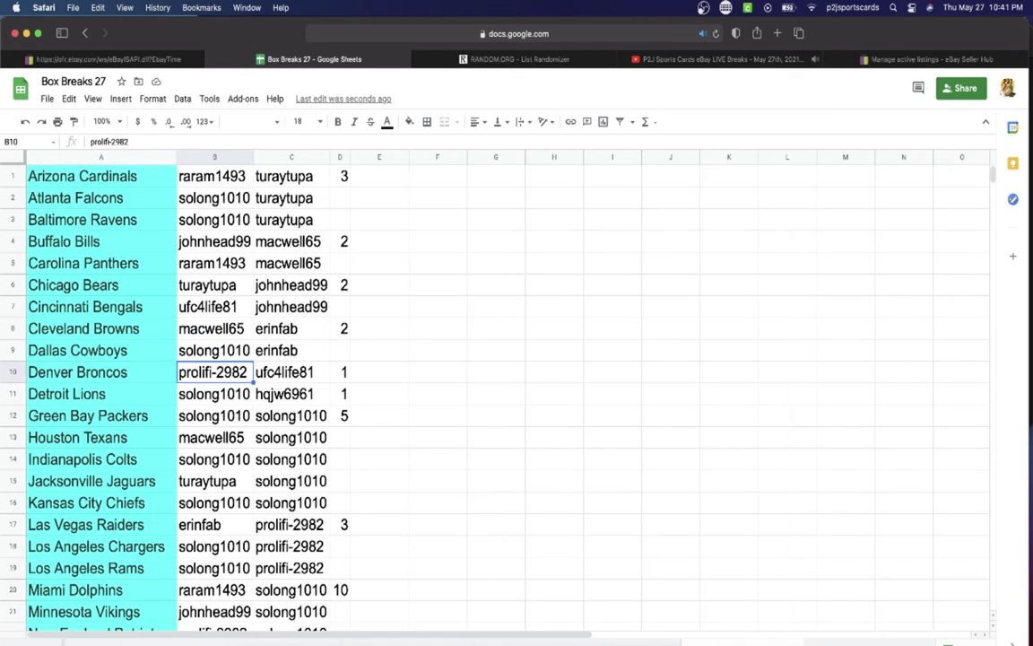
{"action": "key", "text": "Down"}
{"action": "key", "text": "Down"}
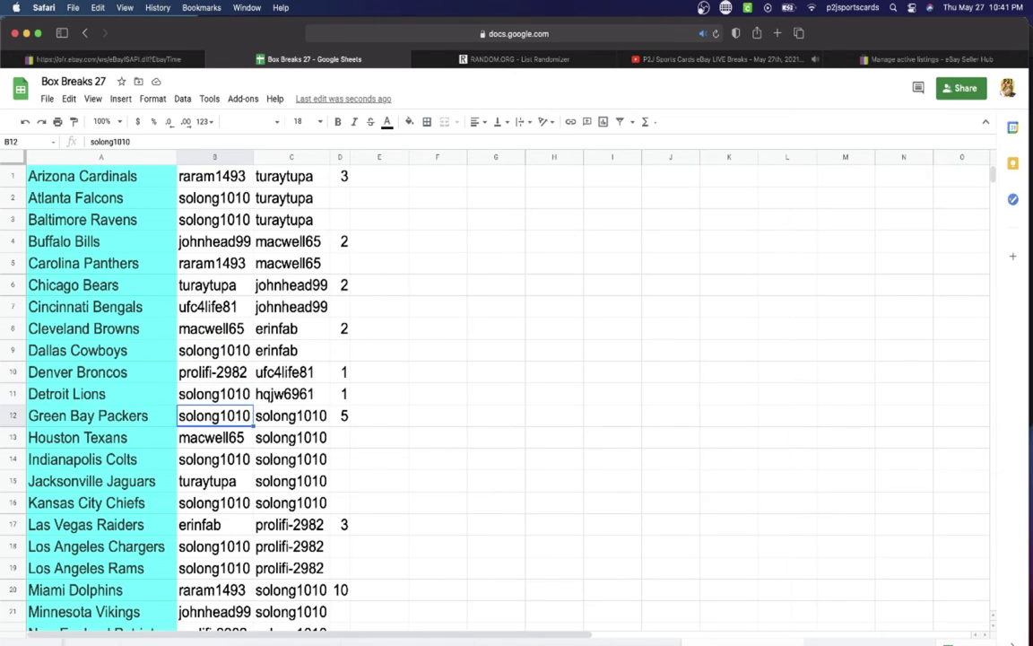
{"action": "key", "text": "Down"}
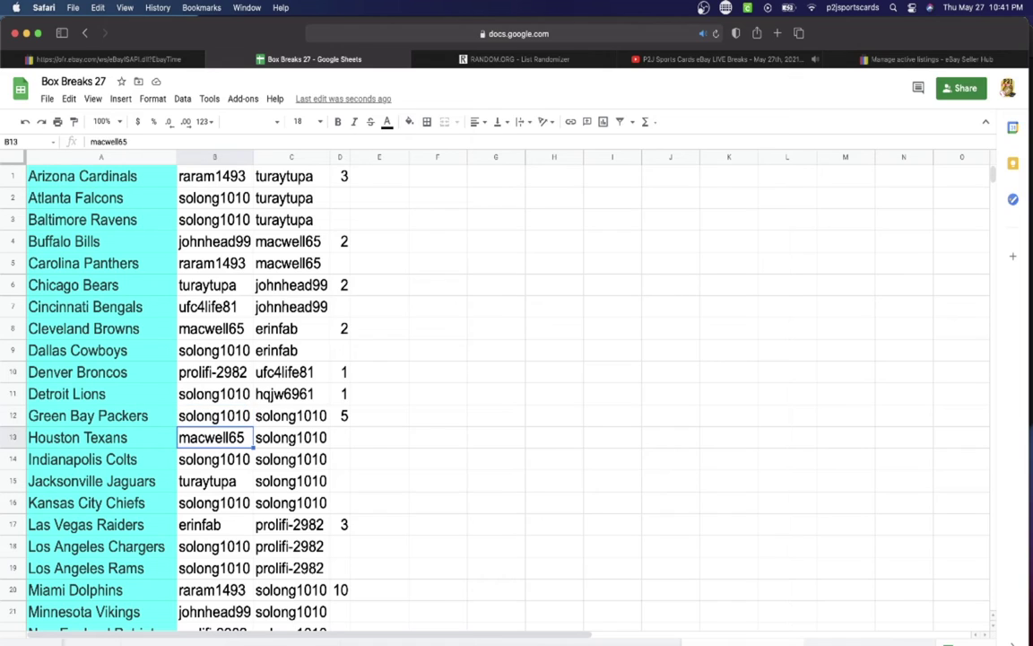
{"action": "key", "text": "Down"}
{"action": "key", "text": "Down"}
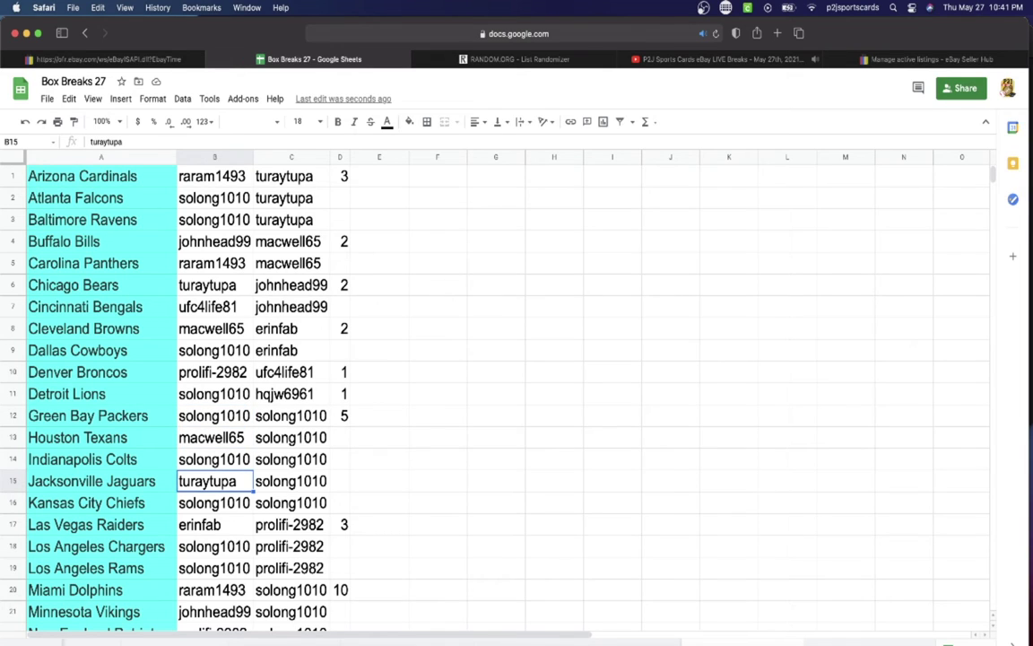
{"action": "key", "text": "Down"}
{"action": "key", "text": "Down"}
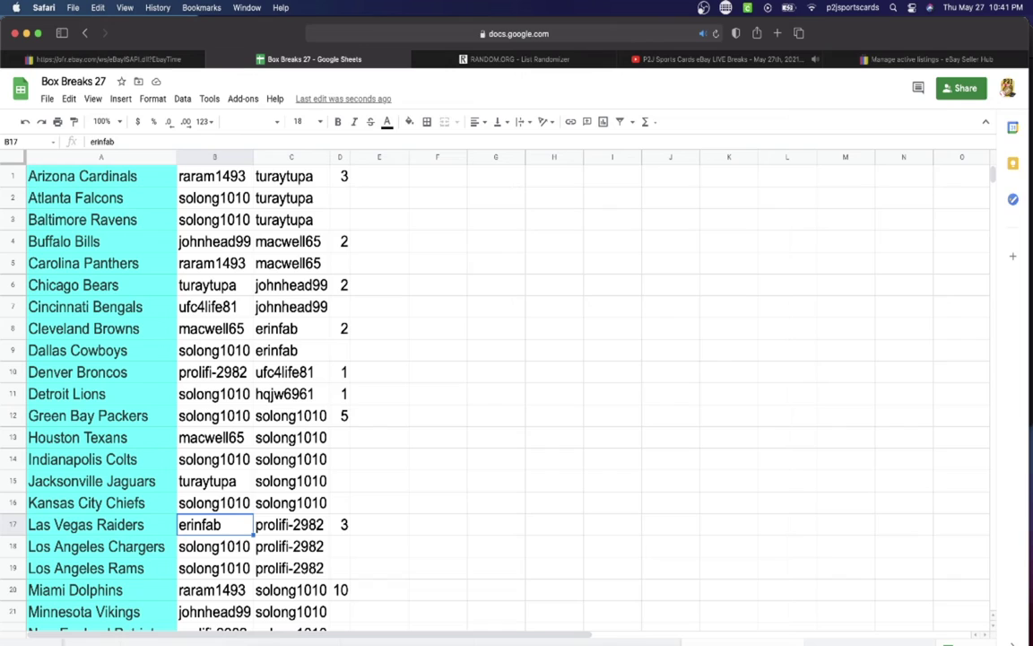
{"action": "key", "text": "Down"}
{"action": "key", "text": "Down"}
{"action": "key", "text": "Down"}
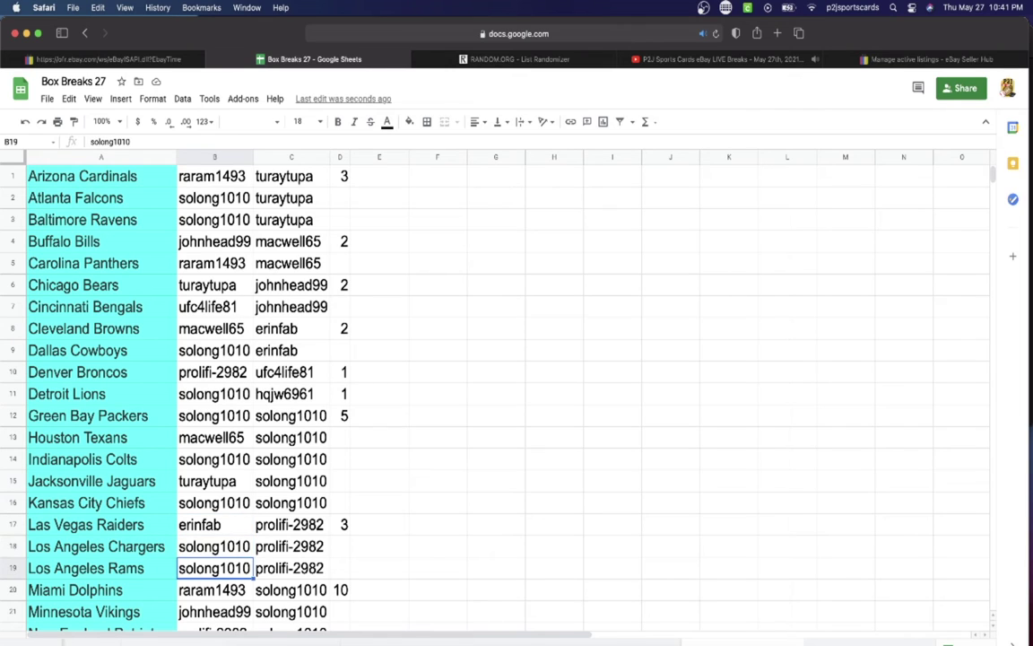
{"action": "key", "text": "Down"}
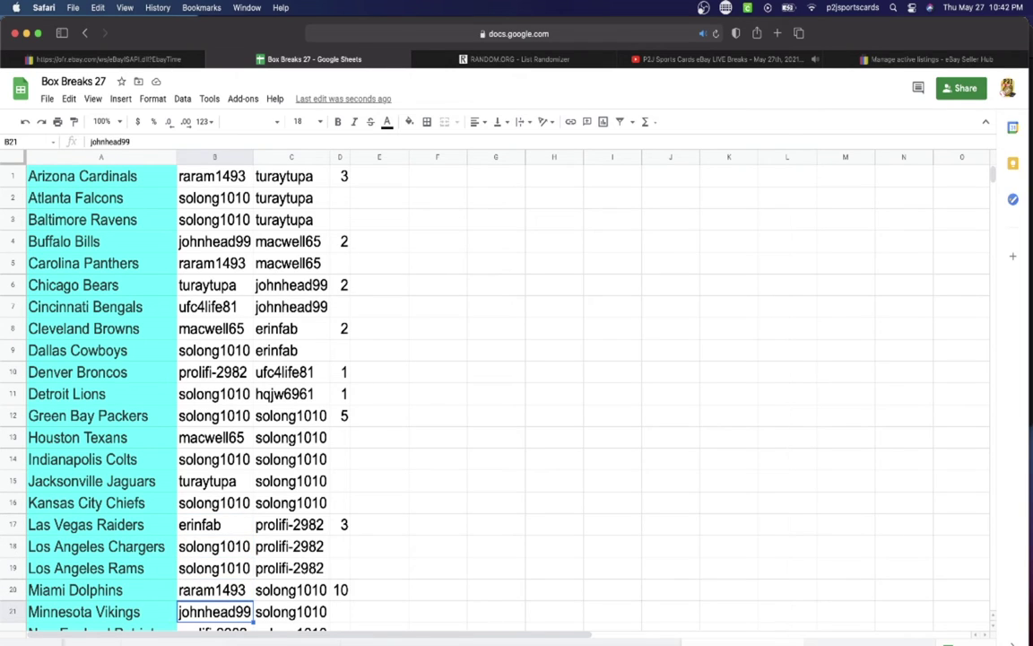
{"action": "key", "text": "Down"}
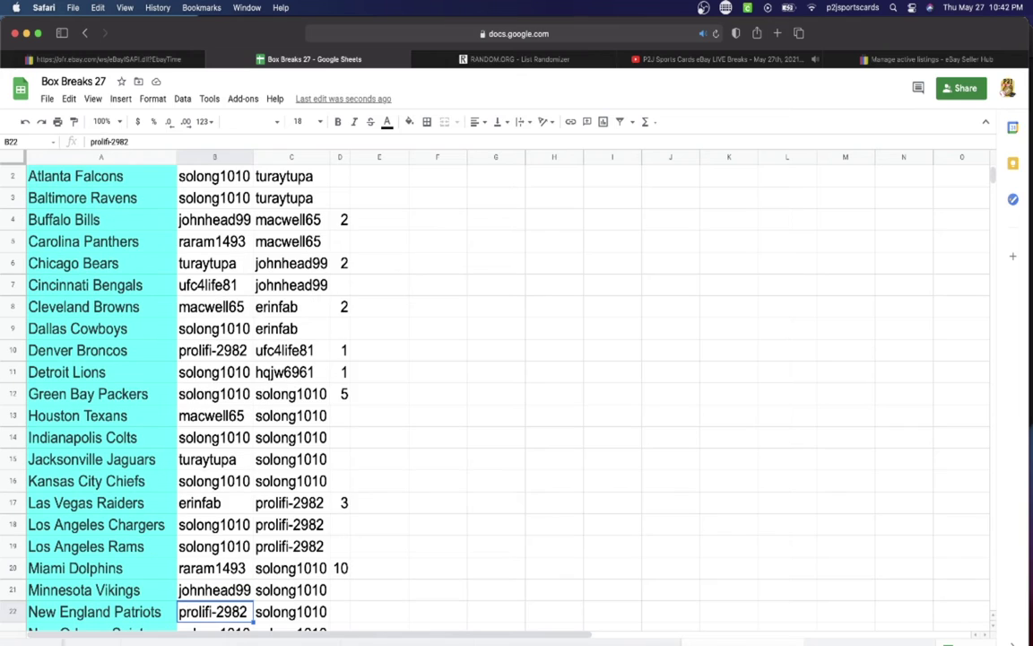
{"action": "key", "text": "Down"}
{"action": "key", "text": "Down"}
{"action": "key", "text": "Down"}
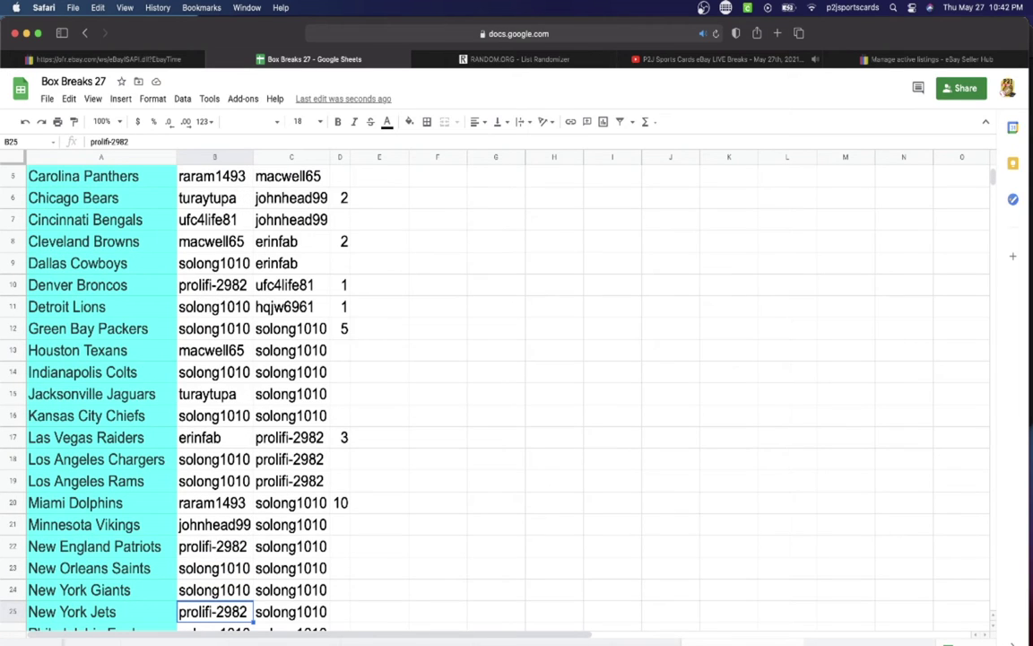
{"action": "key", "text": "Down"}
{"action": "key", "text": "Down"}
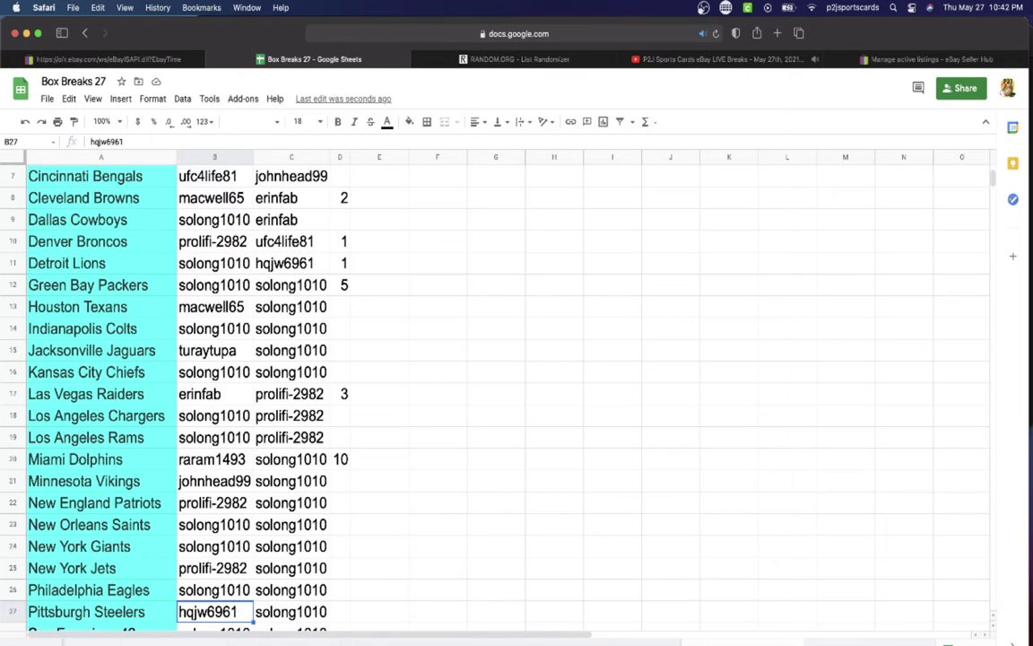
{"action": "key", "text": "Down"}
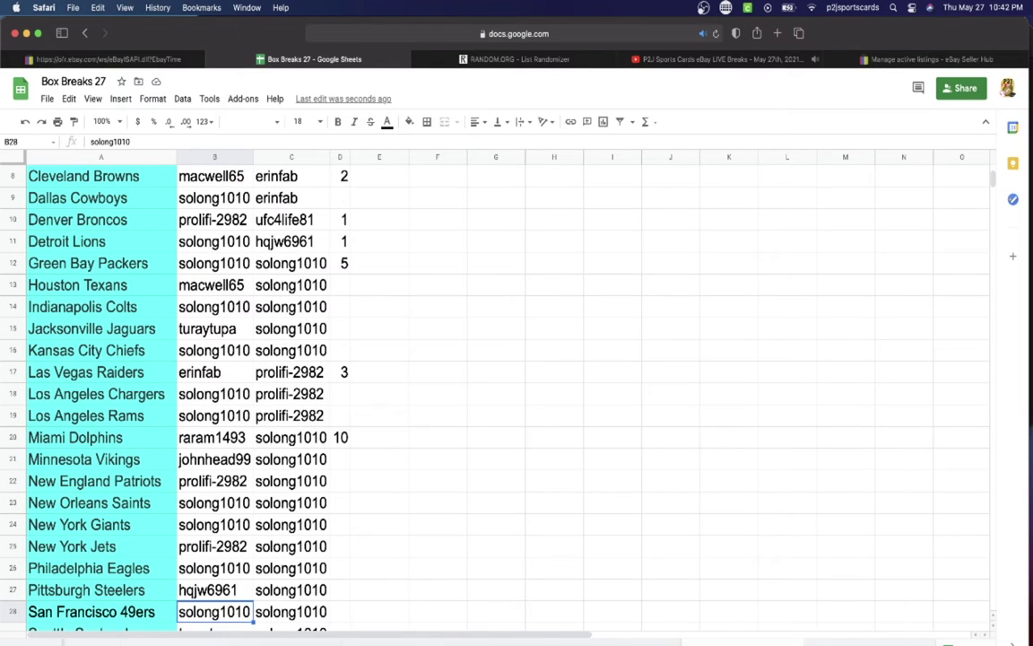
{"action": "key", "text": "Down"}
{"action": "key", "text": "Down"}
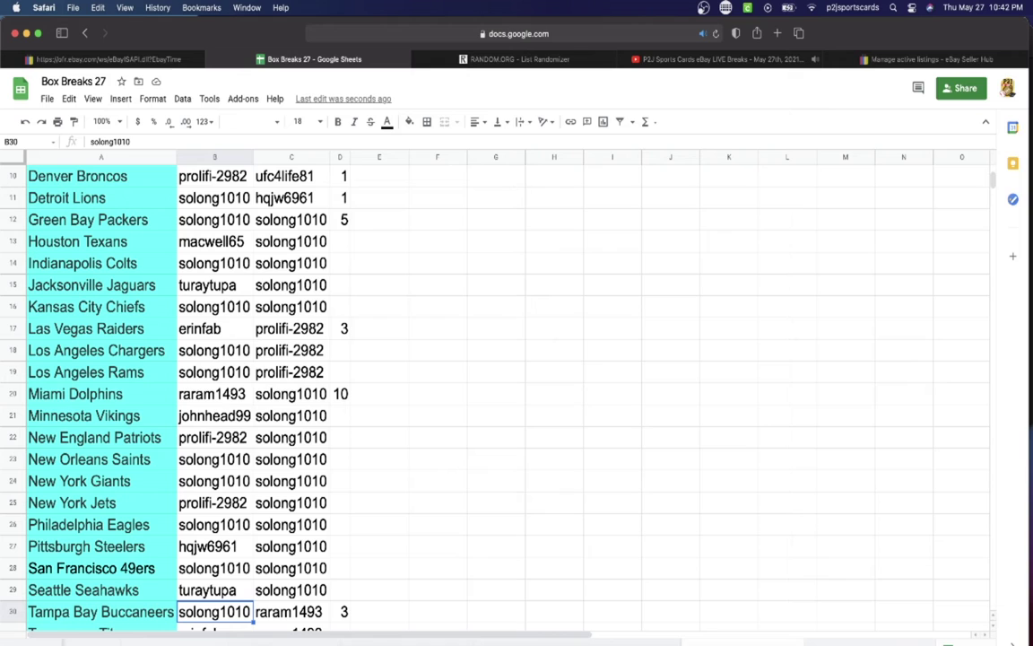
{"action": "key", "text": "Down"}
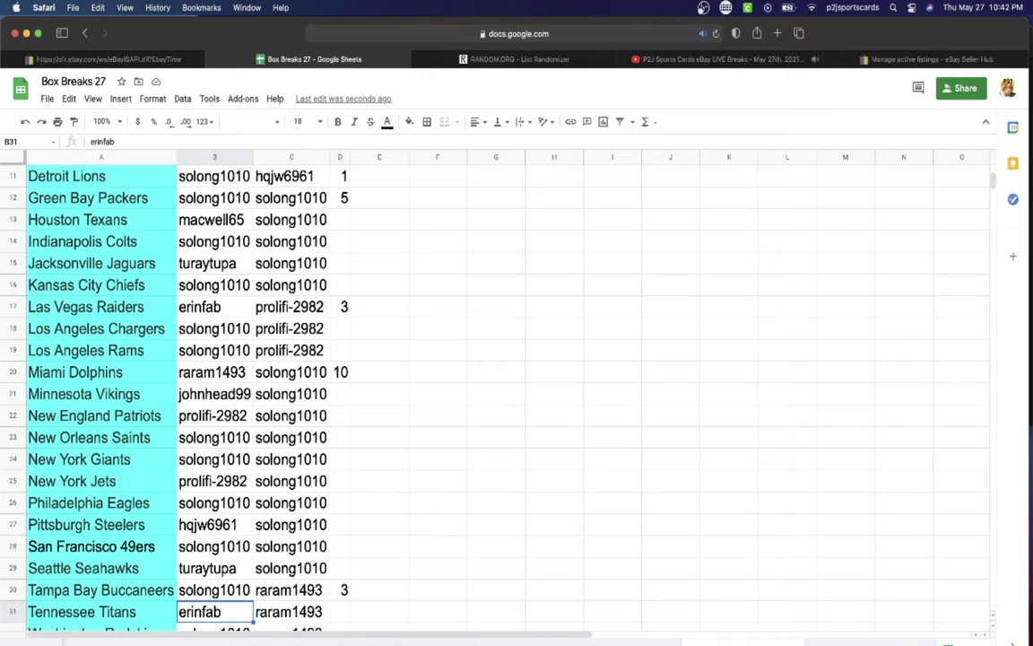
{"action": "key", "text": "Down"}
{"action": "key", "text": "Up"}
{"action": "key", "text": "Up"}
{"action": "key", "text": "Up"}
{"action": "key", "text": "Up"}
{"action": "key", "text": "Up"}
{"action": "key", "text": "Up"}
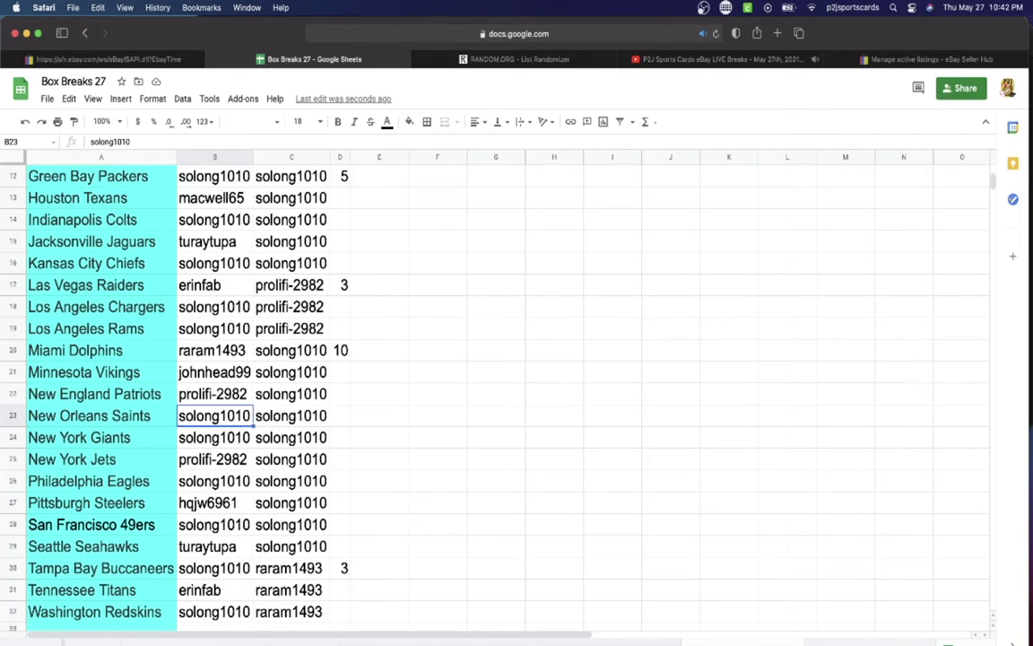
{"action": "key", "text": "Up"}
{"action": "key", "text": "Up"}
{"action": "key", "text": "Up"}
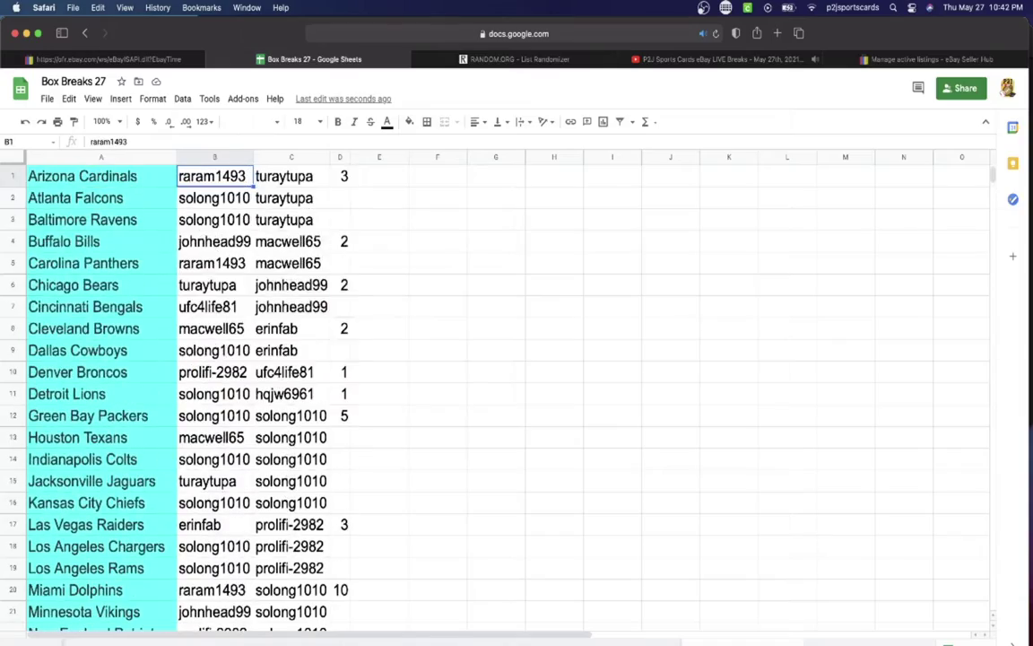